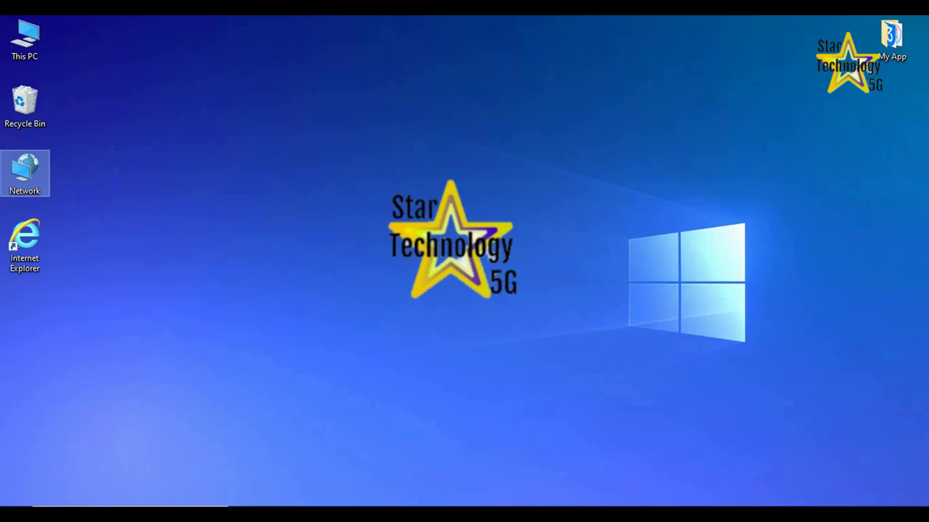
From the network tray, reach Change adapter options and open the Ethernet adapter's context menu
left_click(753, 412)
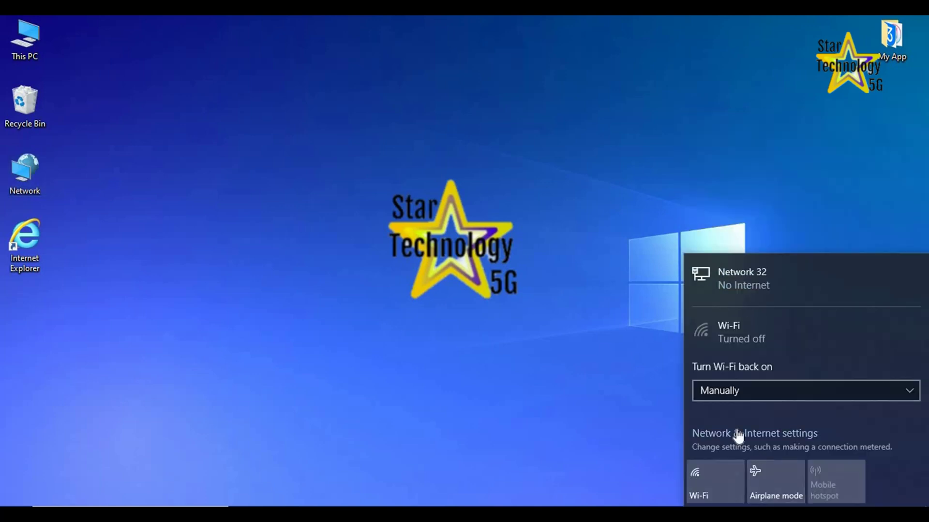
left_click(739, 434)
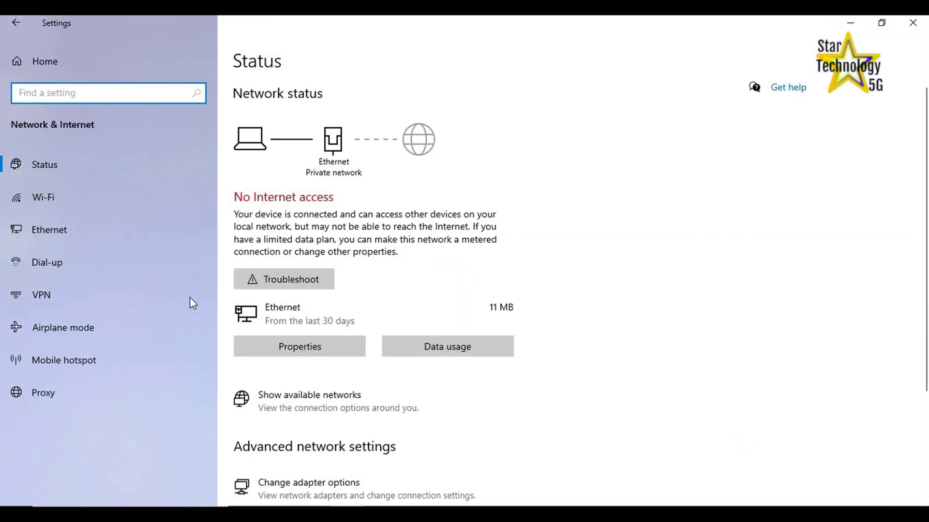
scroll(342, 363, "down", 3)
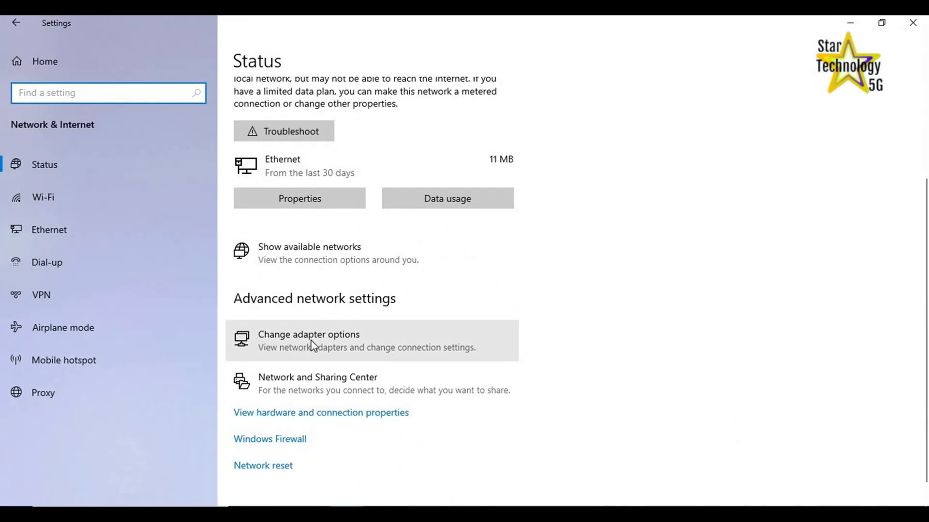
left_click(310, 346)
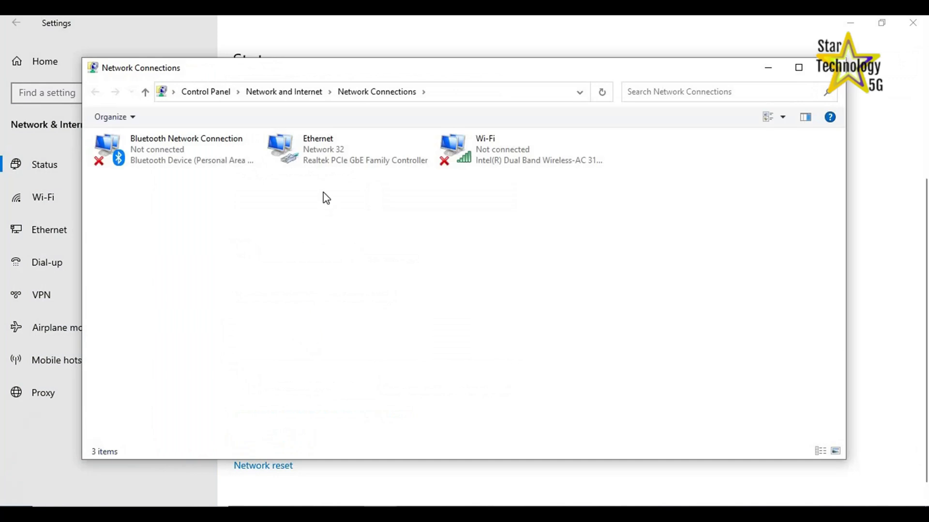
left_click(302, 143)
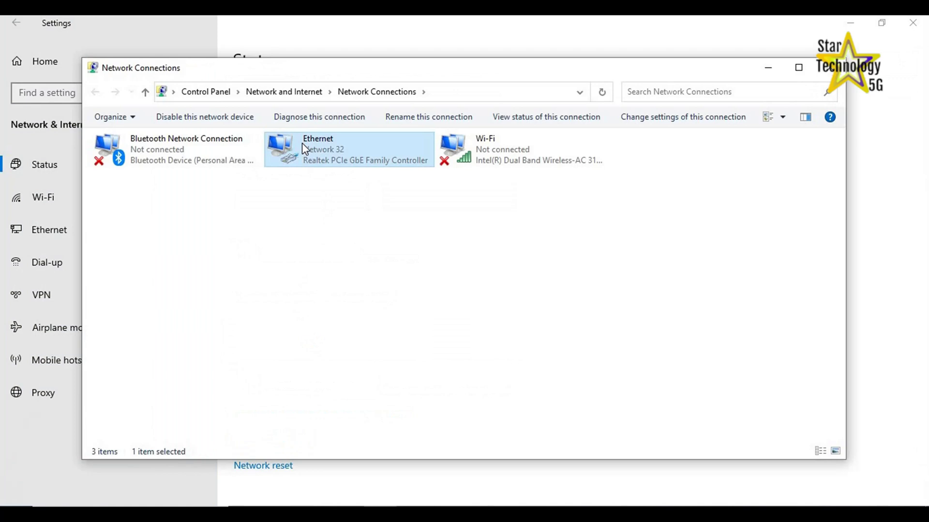
right_click(305, 146)
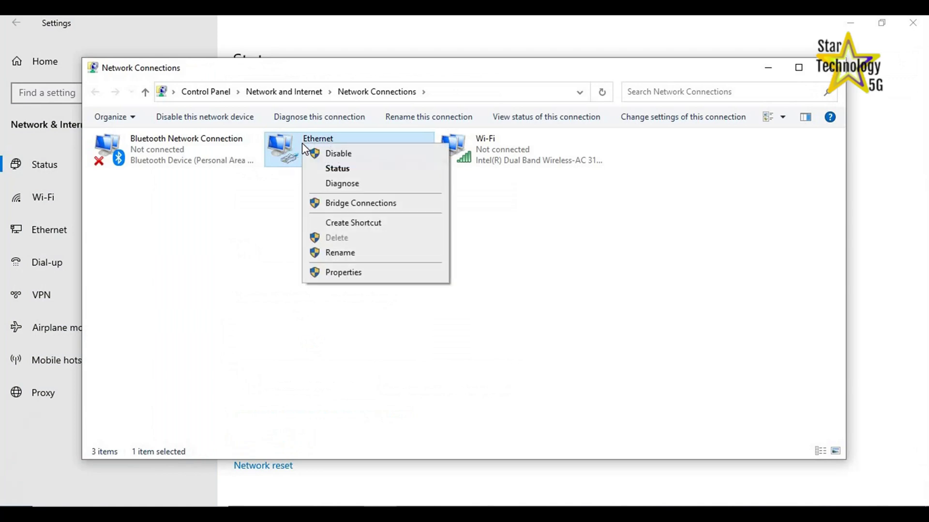
In Ethernet's TCP/IPv4 properties, set IP 192.168.1.20, mask 255.255.255.0, gateway 192.168.1.1
left_click(349, 271)
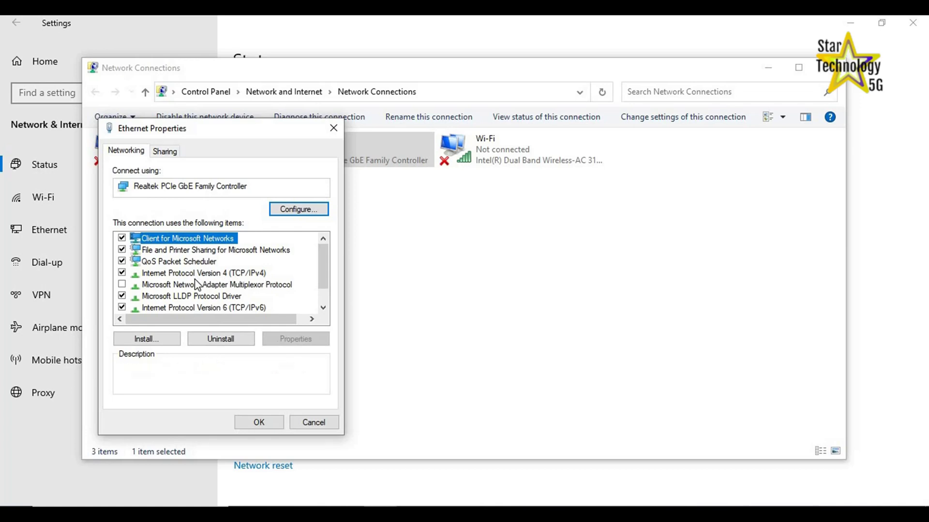
left_click(193, 274)
left_click(283, 340)
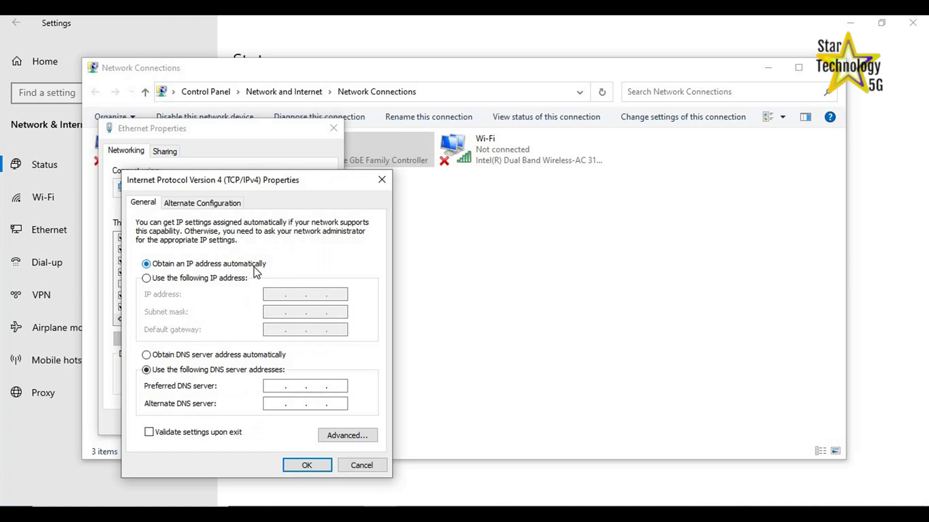
left_click(153, 280)
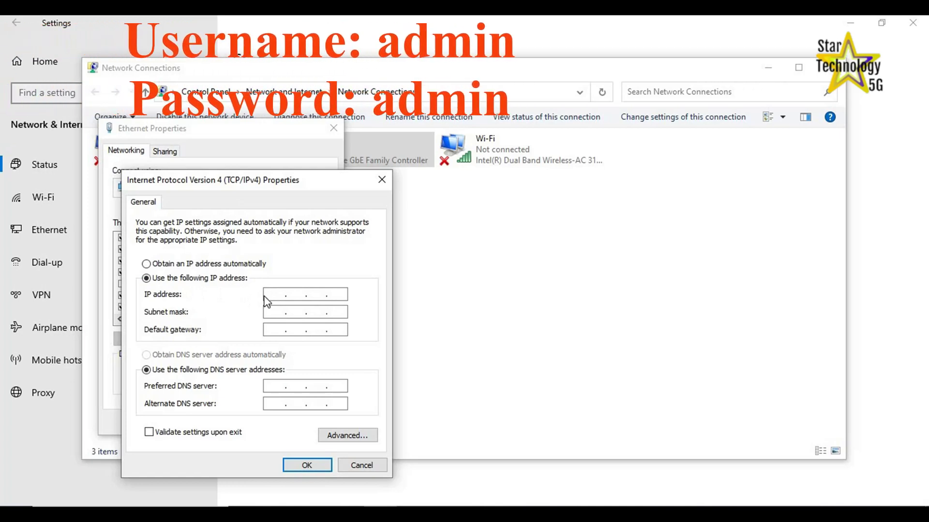
left_click(264, 297)
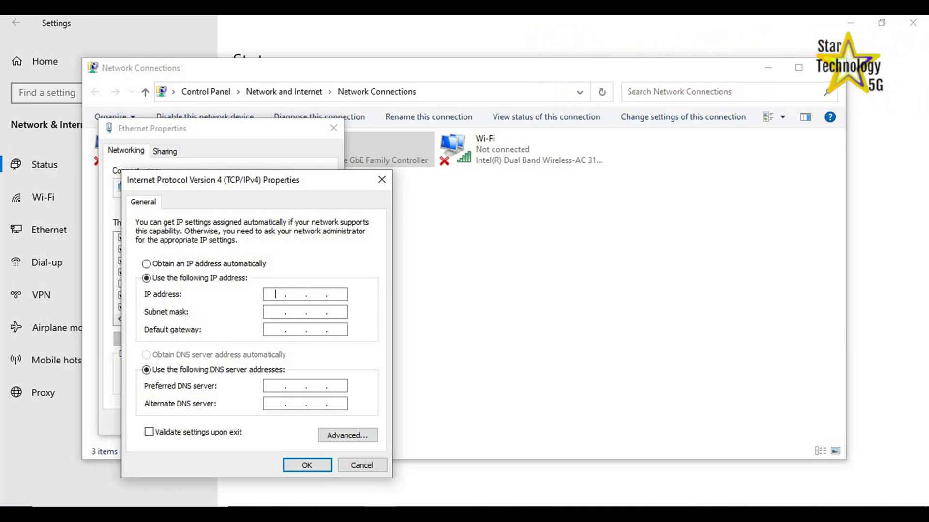
type("192.168.1.20")
left_click(277, 311)
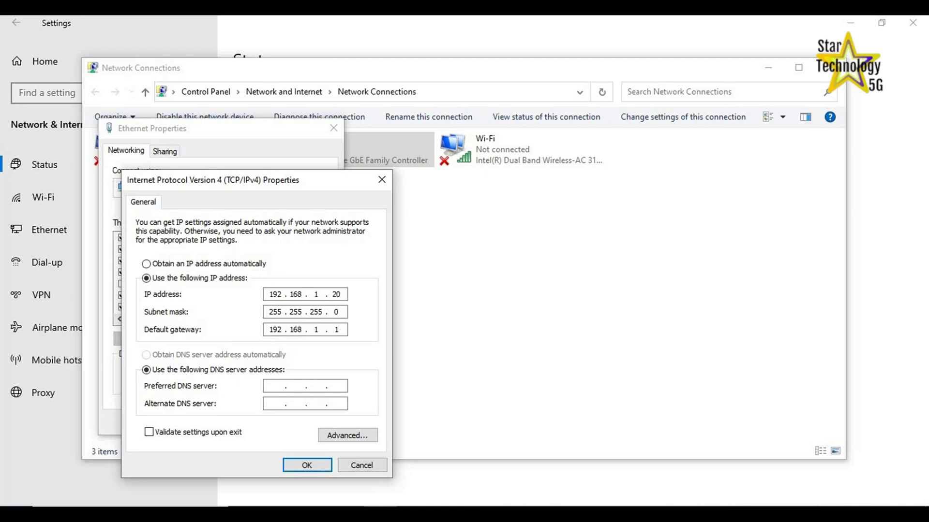
left_click(301, 470)
left_click(261, 427)
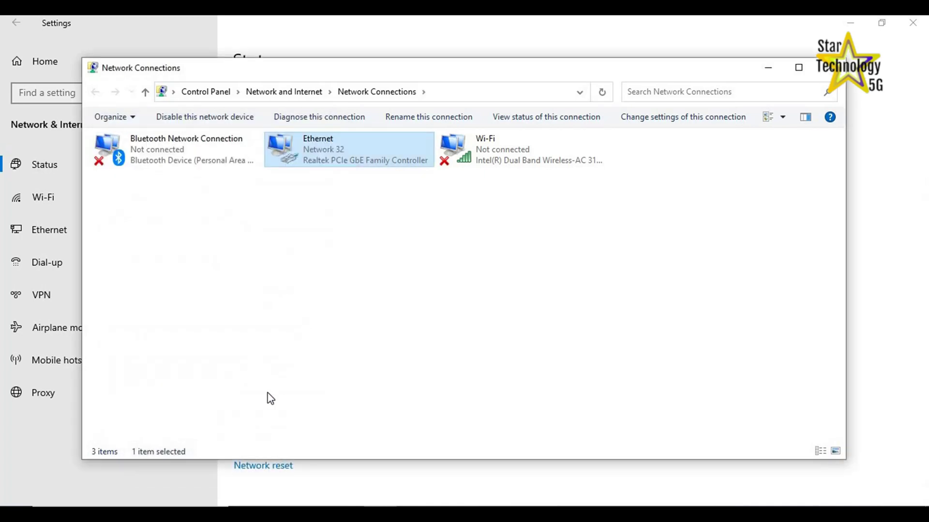
Launch Chrome maximized and load the router address 192.168.1.1
left_click(269, 495)
left_click(757, 33)
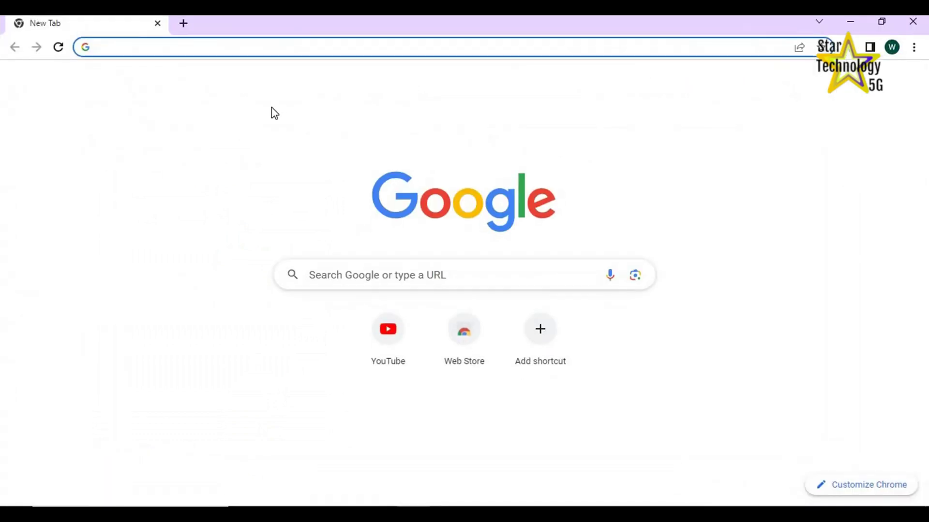
type("192.")
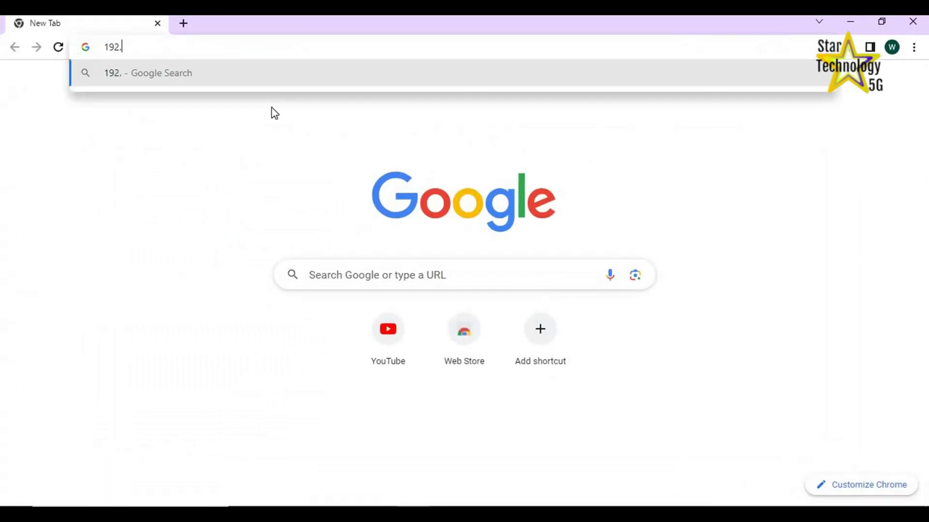
type("168.1.1")
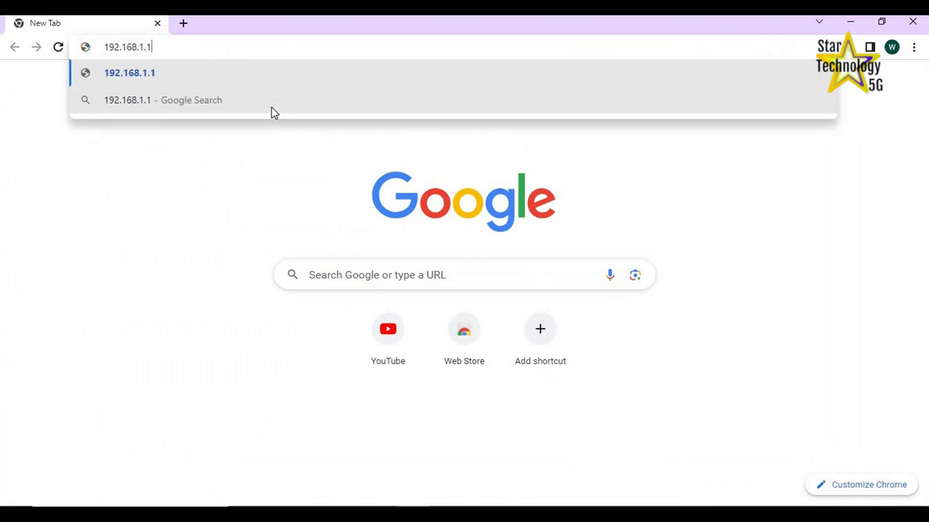
key("Return")
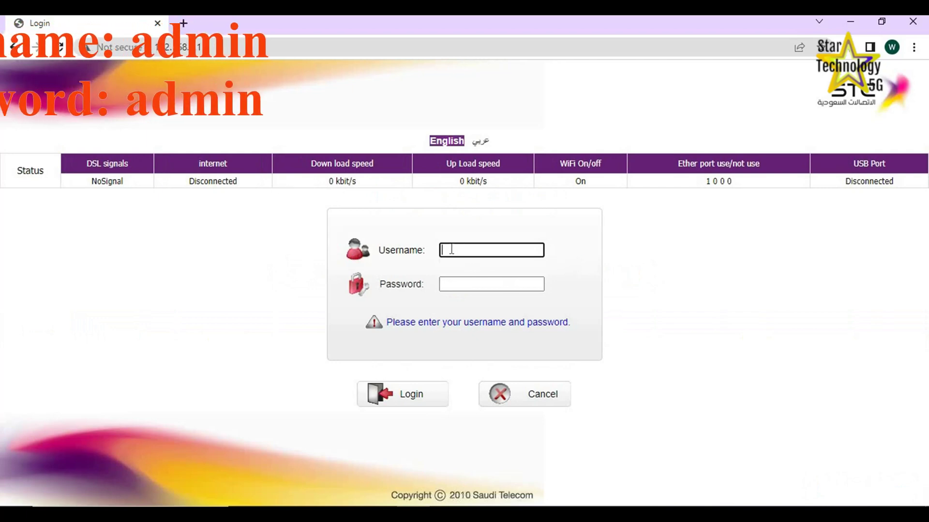
Log in to the router with the administrator username and password
type("admin")
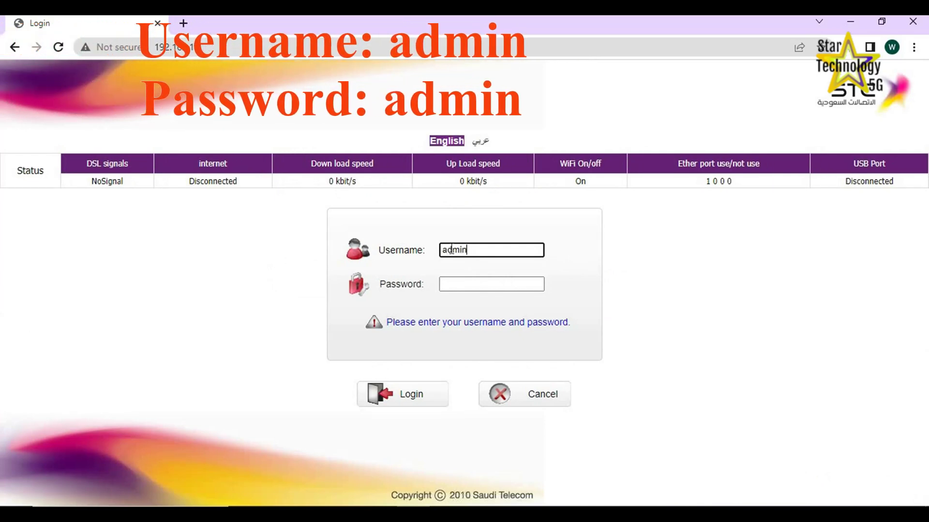
key("Tab")
type("admin")
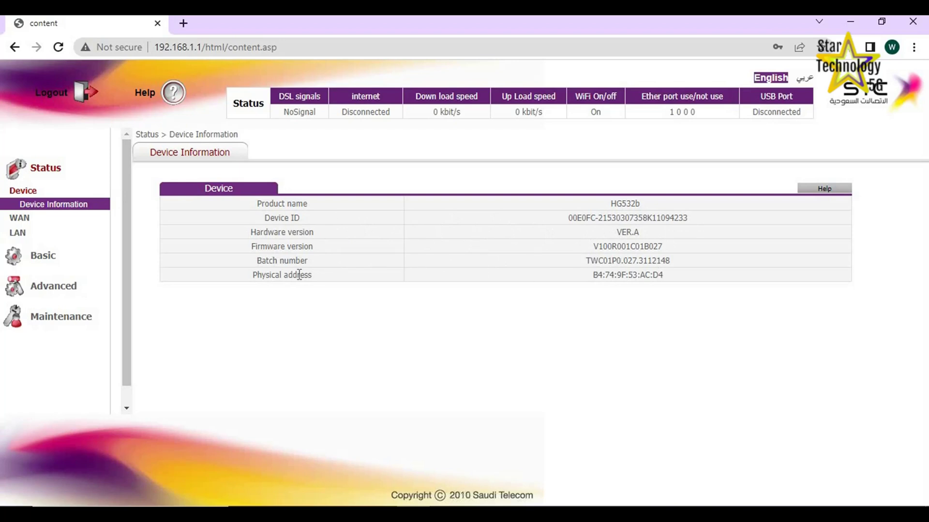
Expand the Basic settings section in the router's left menu
left_click_drag(256, 276, 698, 282)
left_click(698, 282)
left_click(38, 257)
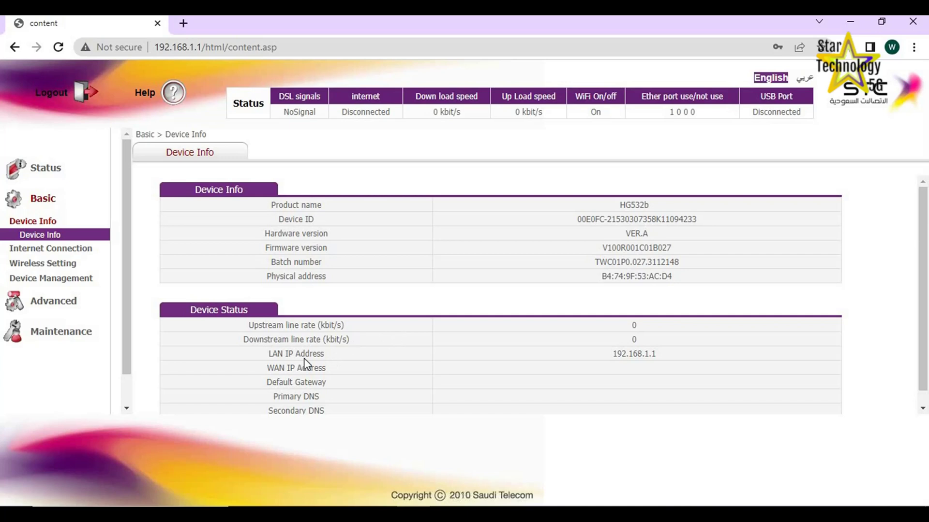
On the Wireless Setting page, keep 802.11b/g/n mode and rename the SSID to WifiNet
left_click(25, 264)
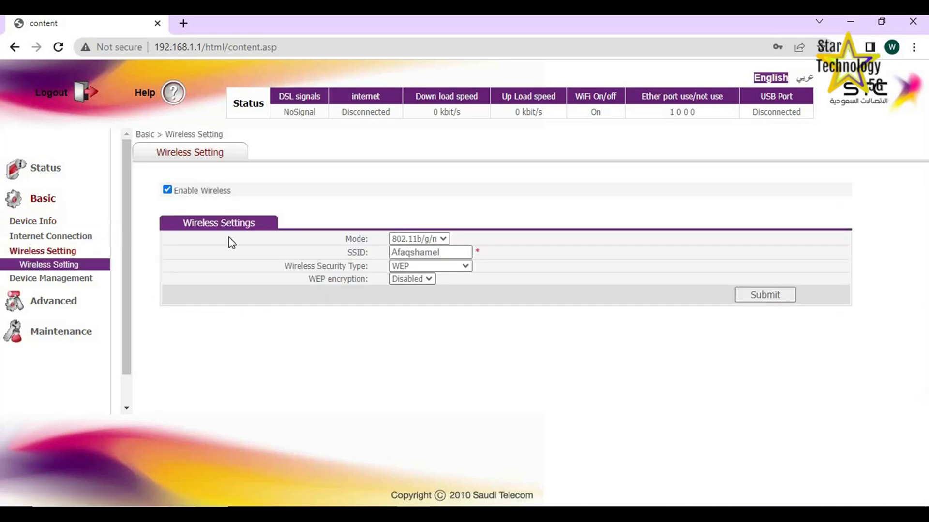
left_click(443, 239)
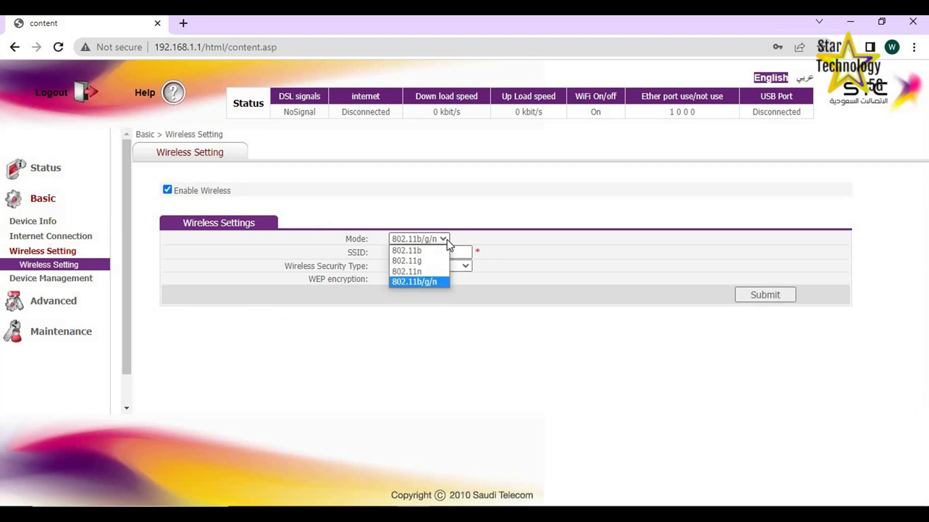
left_click(427, 283)
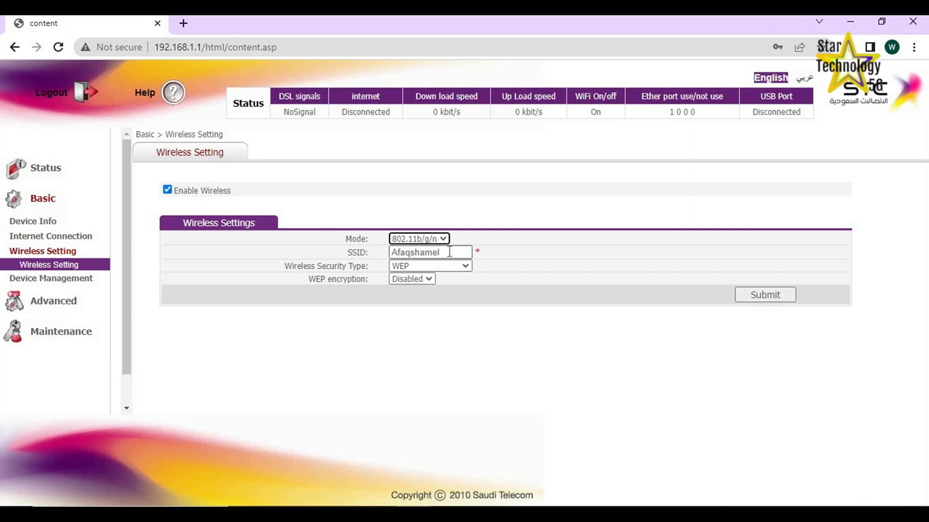
double_click(449, 252)
type("WifiNet")
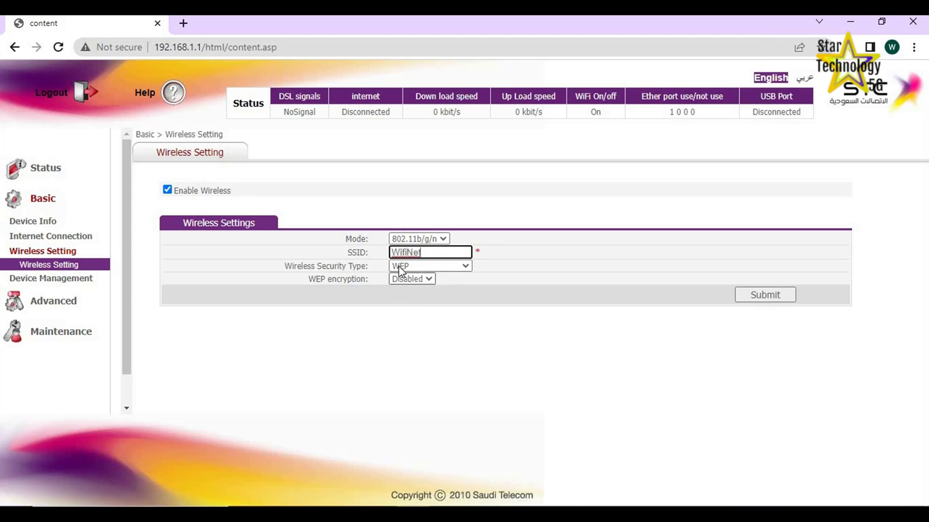
Set WPA-PSK/WPA2-PSK security with a pre-shared key and submit the wireless settings
left_click(465, 265)
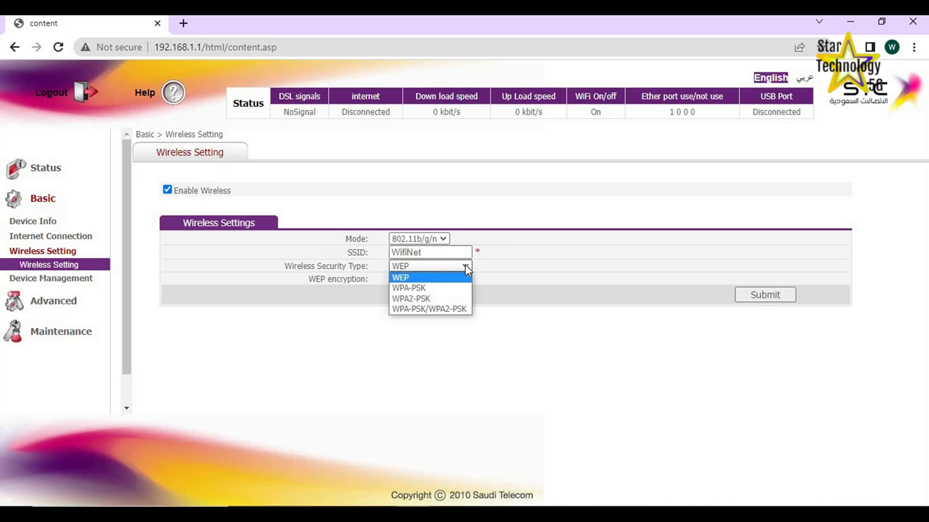
left_click(411, 310)
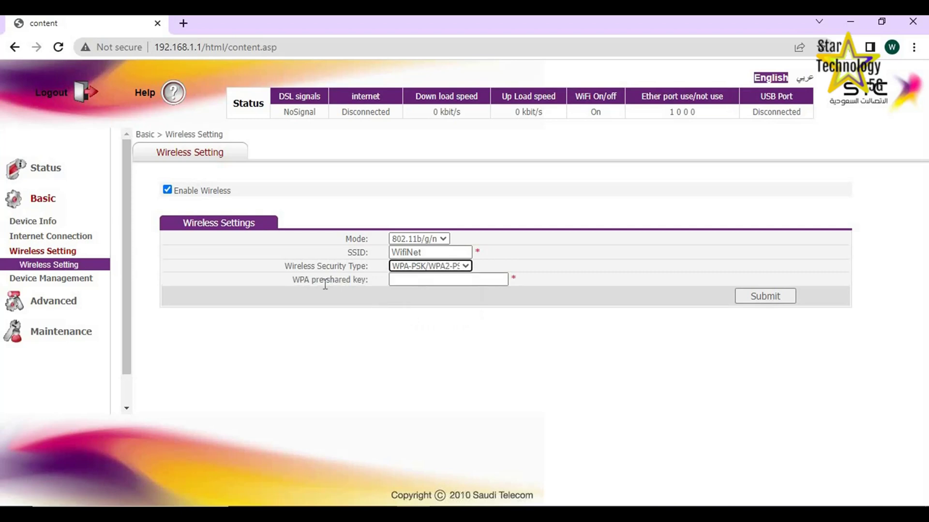
left_click(401, 280)
type("•")
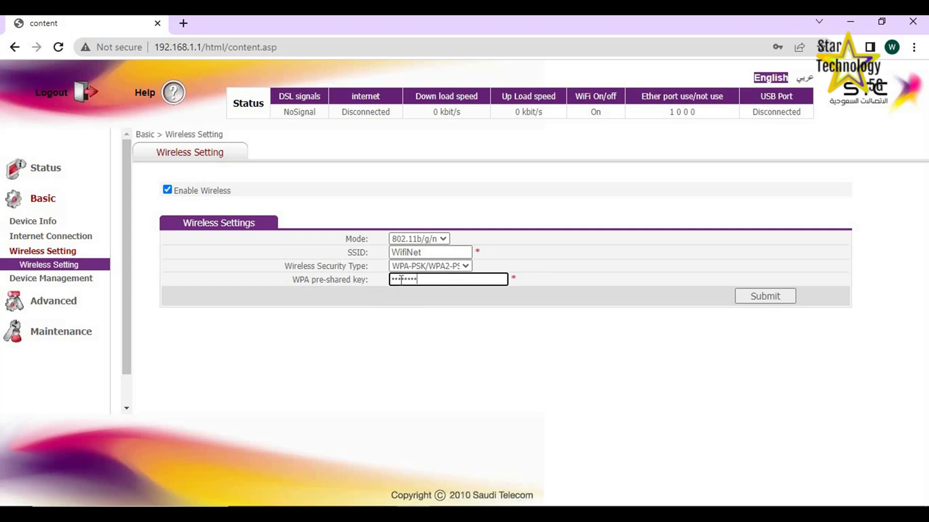
left_click(760, 299)
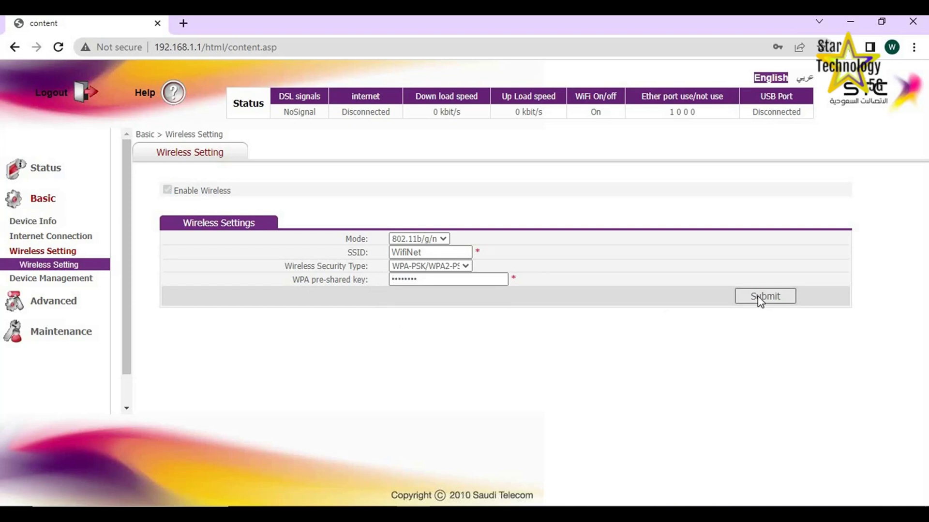
Browse Device Management, then the Advanced routing and Parental Control pages
left_click(35, 281)
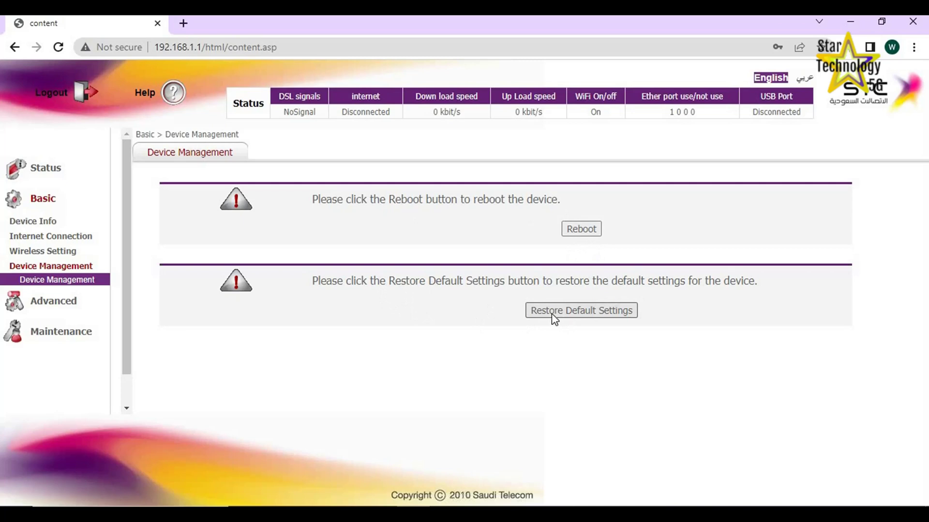
left_click(54, 304)
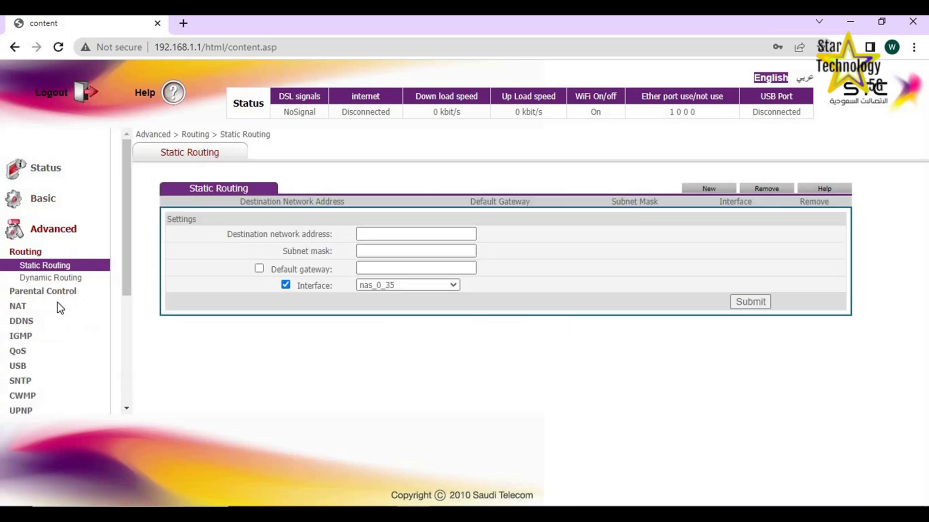
left_click(51, 277)
left_click(47, 291)
scroll(29, 280, "down", 3)
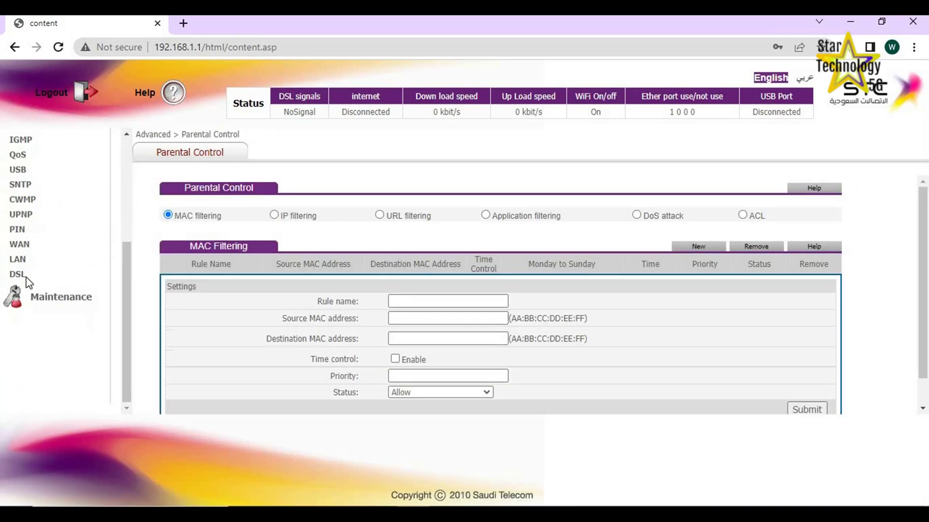
Set WAN connection nas_0_35 service to INTERNET, bind it to LAN1, and submit
left_click(22, 251)
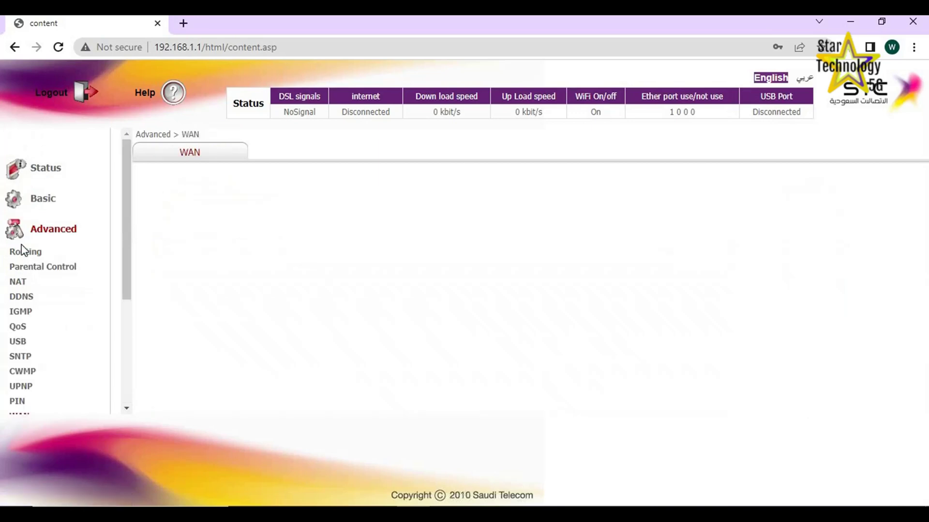
scroll(332, 317, "down", 3)
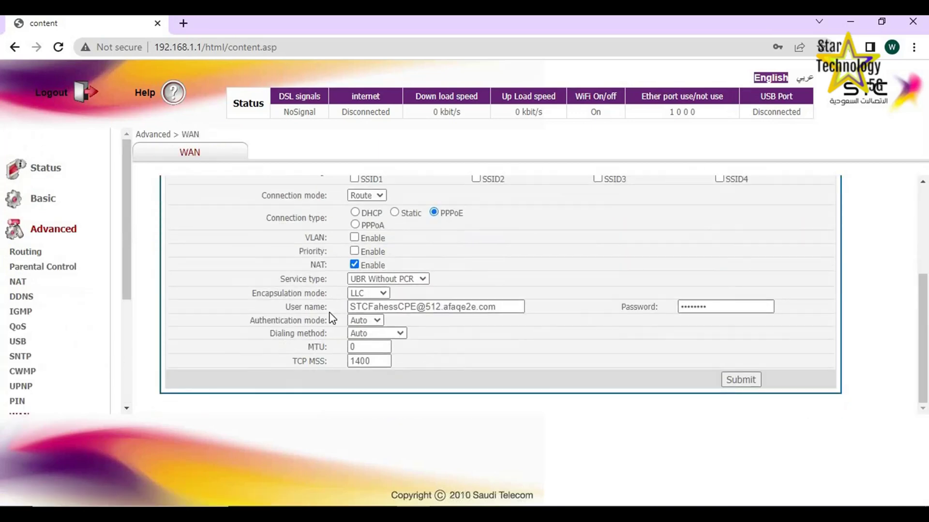
scroll(357, 308, "up", 3)
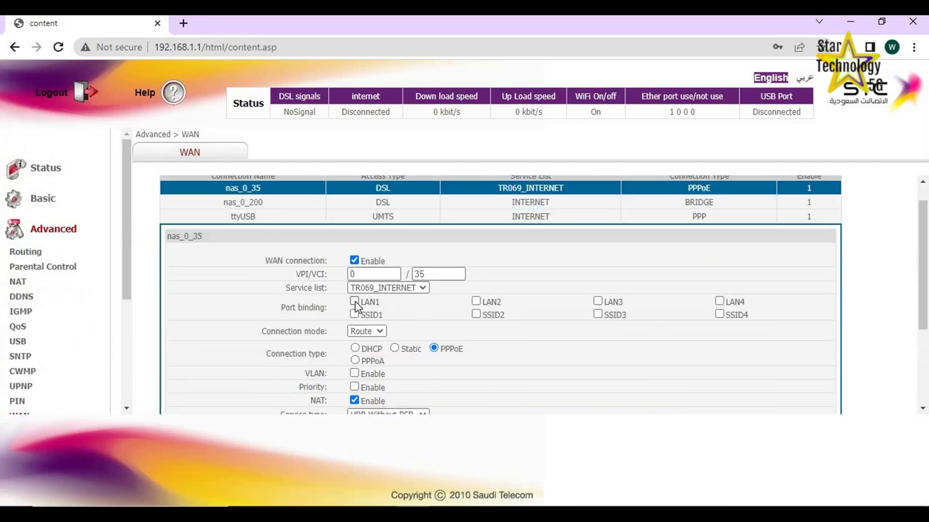
left_click(424, 287)
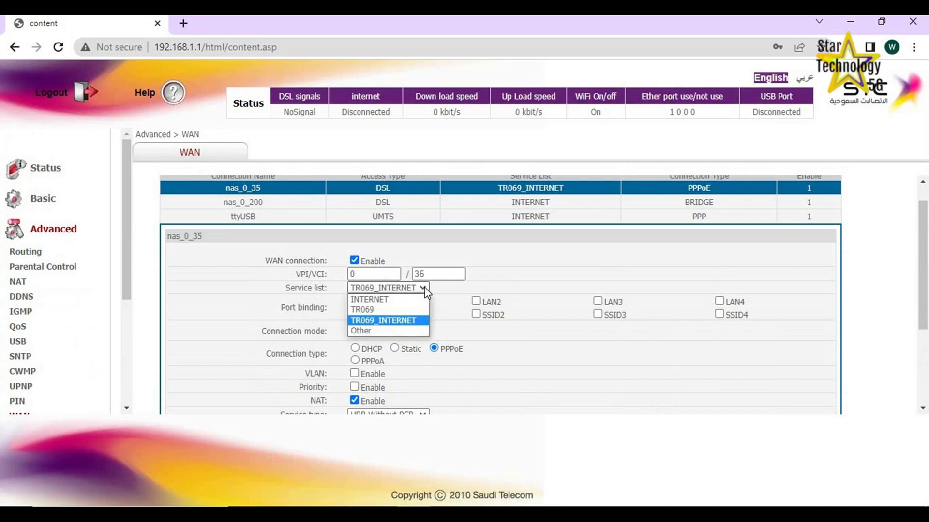
left_click(368, 299)
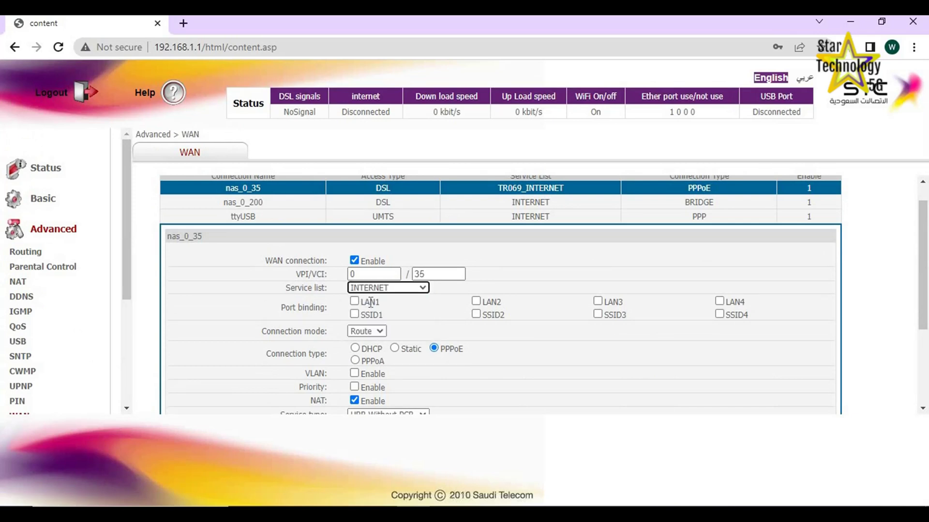
left_click(354, 302)
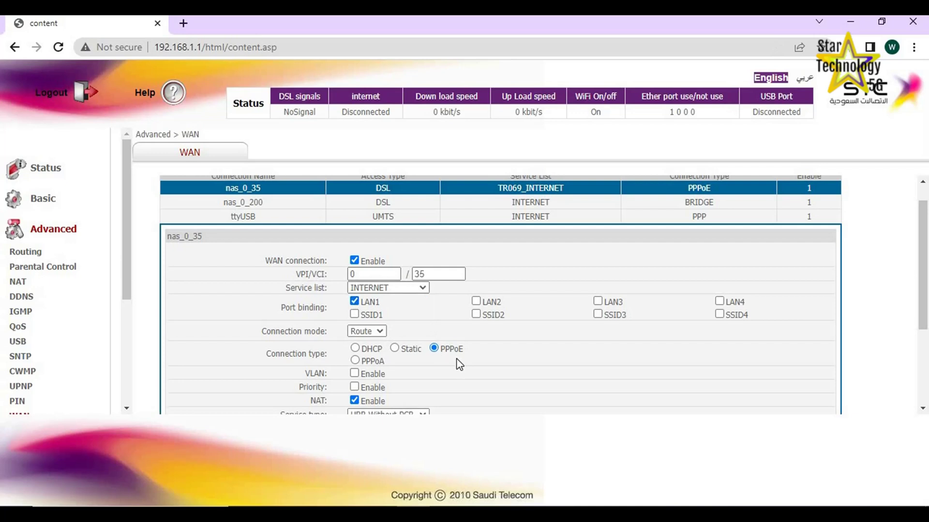
scroll(459, 365, "down", 3)
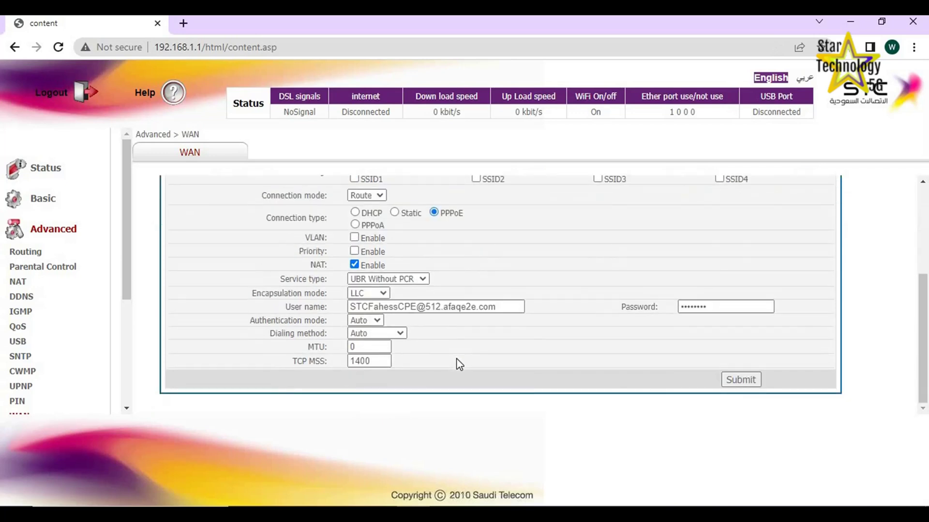
left_click(751, 382)
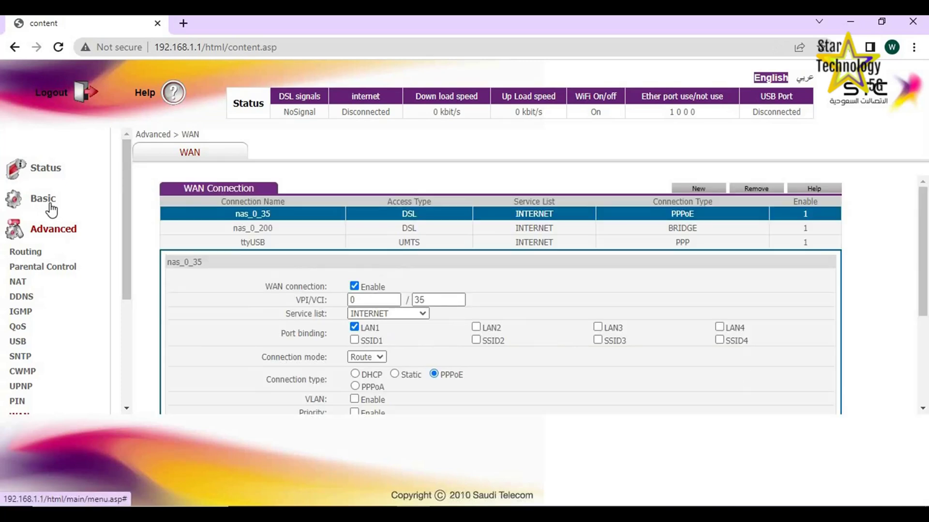
Choose FTTH Mode under Basic > Internet Connection, submit it, and confirm the reboot
left_click(33, 205)
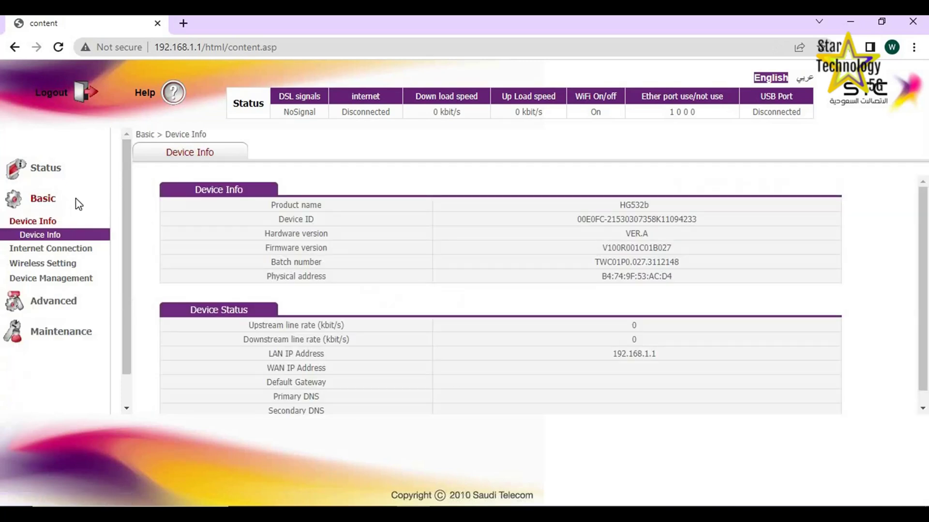
left_click(29, 250)
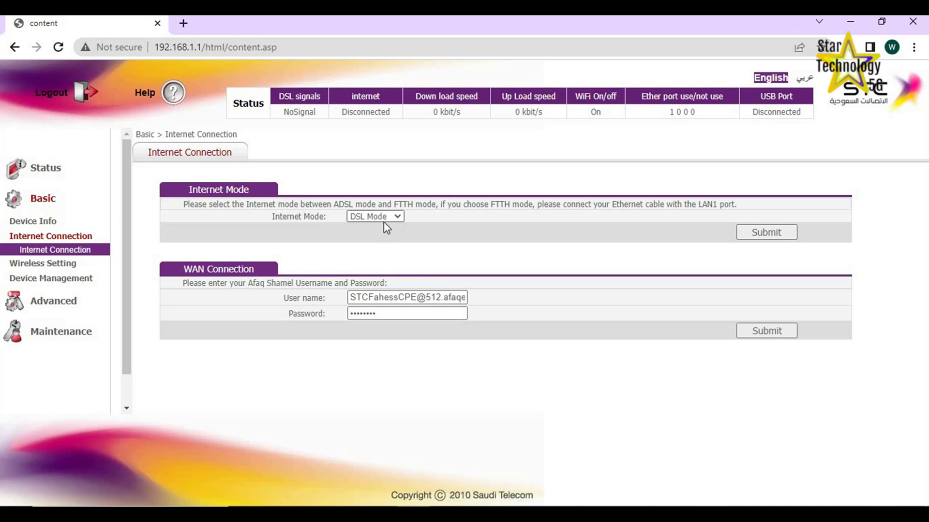
left_click(397, 215)
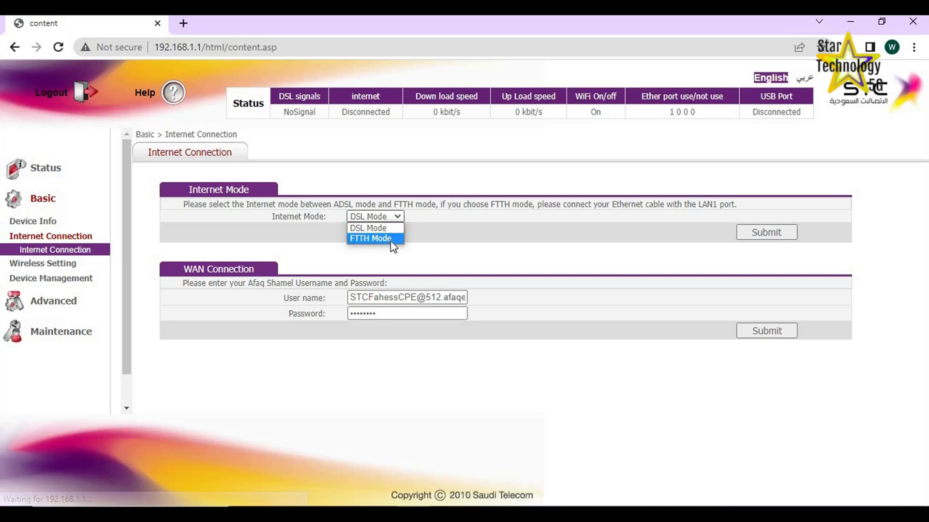
left_click(358, 239)
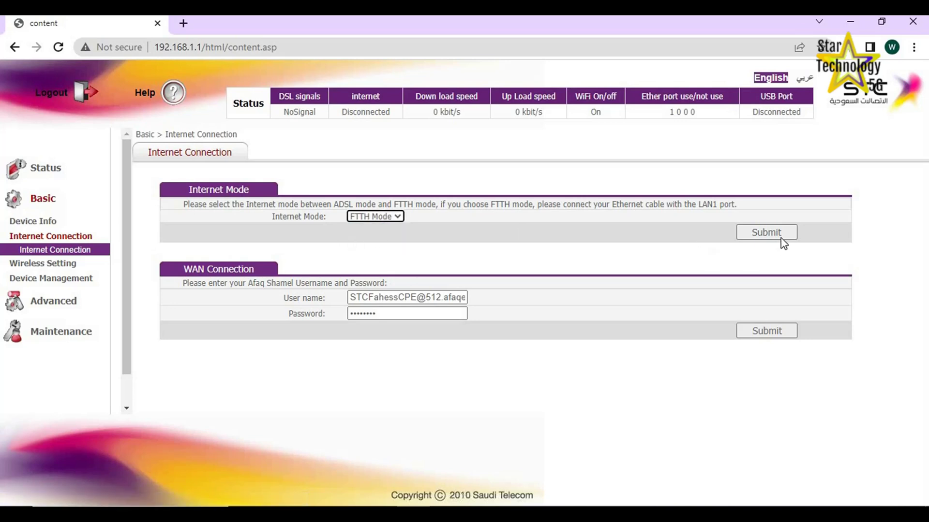
left_click(764, 232)
left_click(756, 232)
left_click(529, 125)
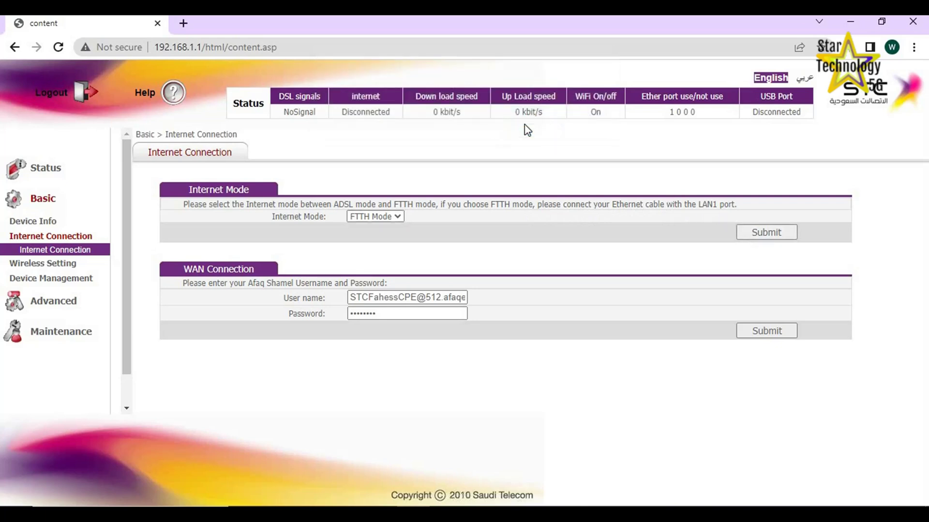